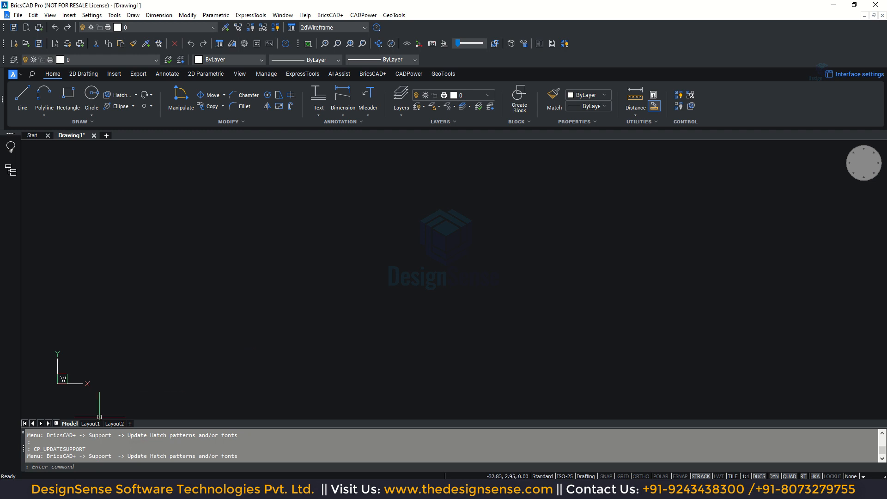
# - Examine the predefined hatch patterns in the Hatch command's pattern palette and leave without creating a hatch
pyautogui.click(58, 467)
pyautogui.write('ha')
pyautogui.press('Return')
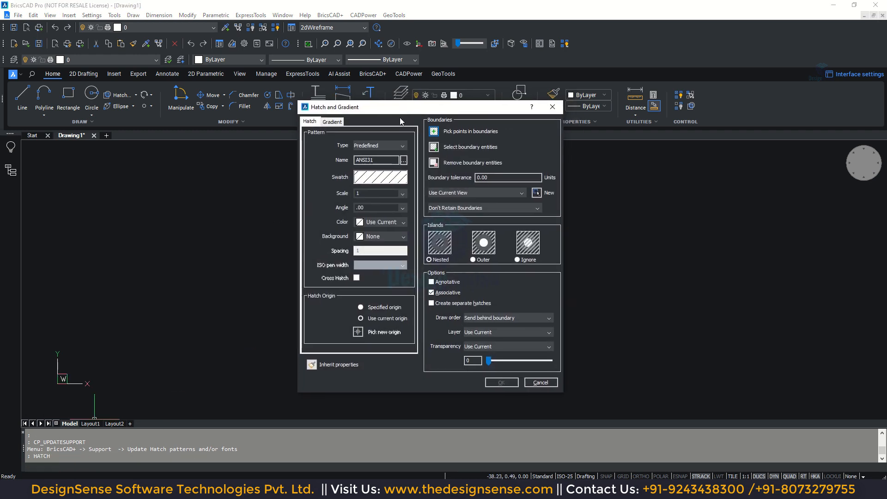
pyautogui.click(403, 160)
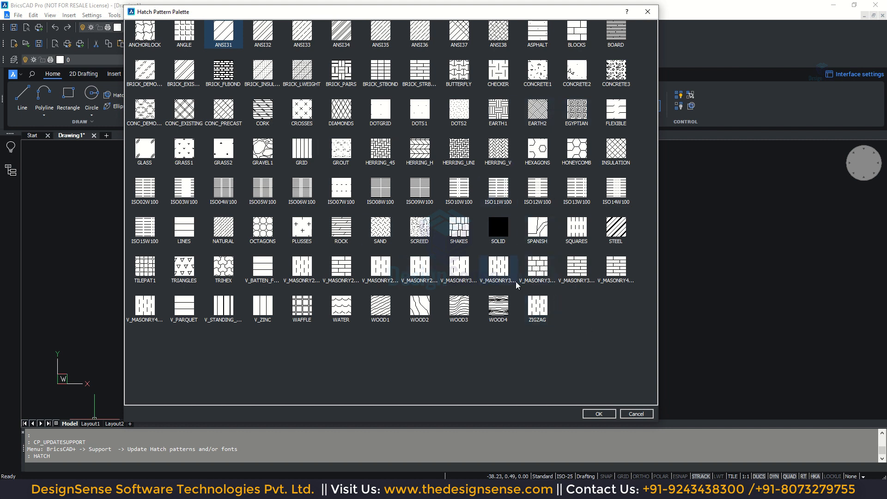
pyautogui.click(635, 414)
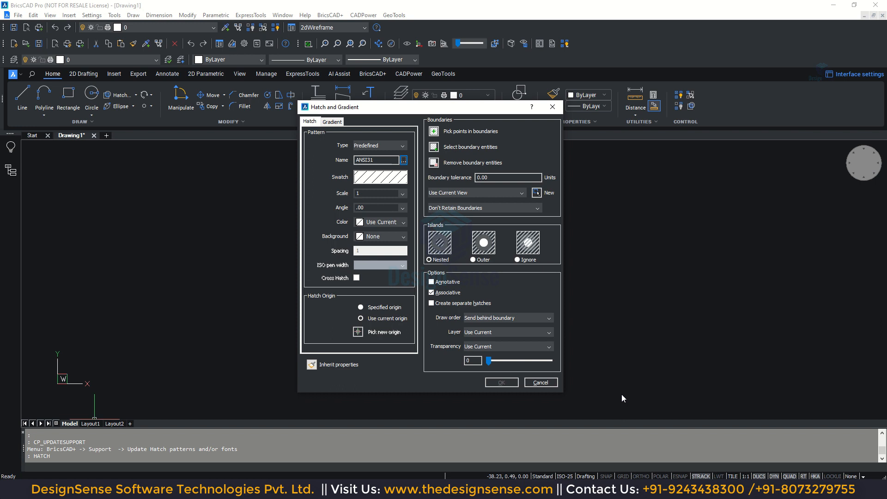
pyautogui.click(404, 160)
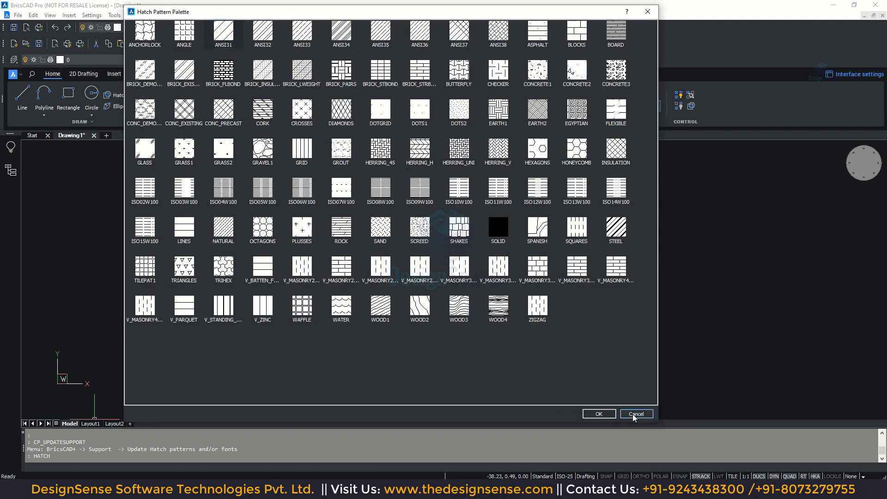
pyautogui.click(633, 414)
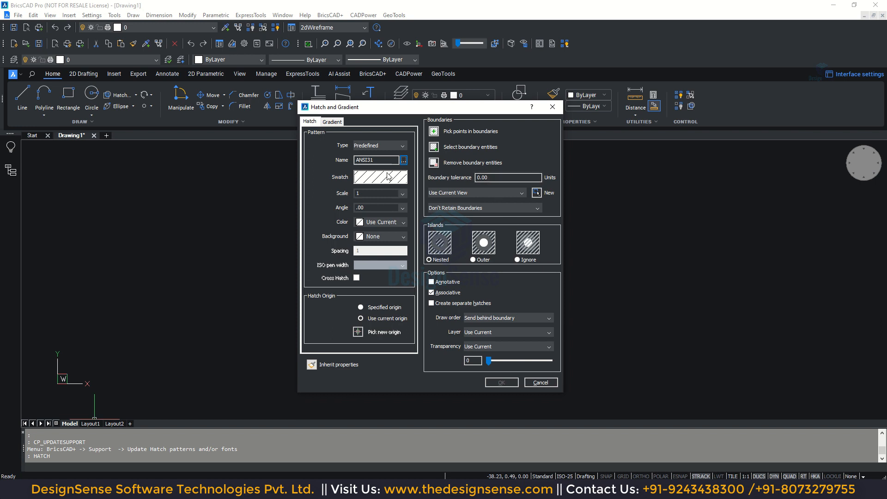
pyautogui.click(539, 382)
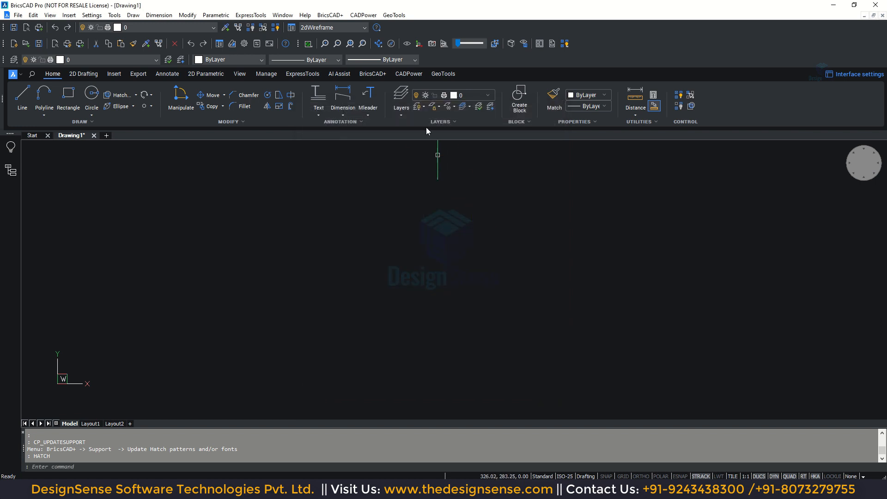
# - Open the BricsCAD+ hatch pattern and font update and read the details of its PAT, SHX and LIN file updates
pyautogui.click(330, 15)
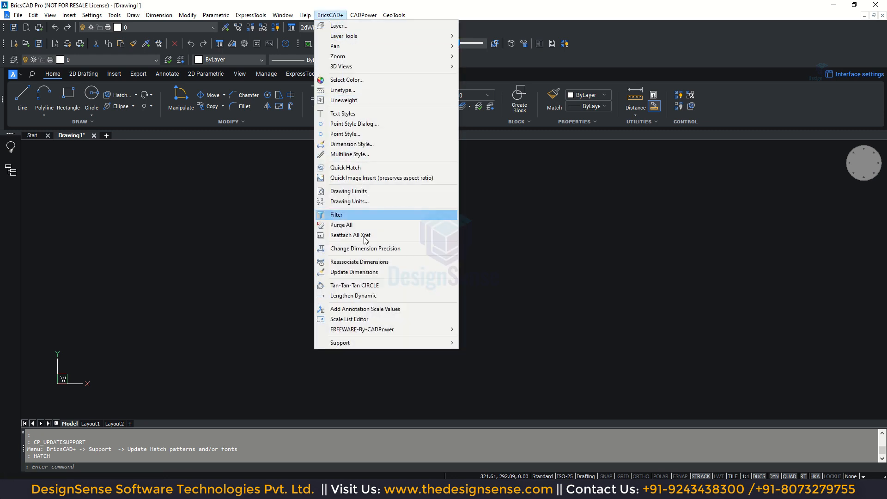
pyautogui.moveTo(365, 343)
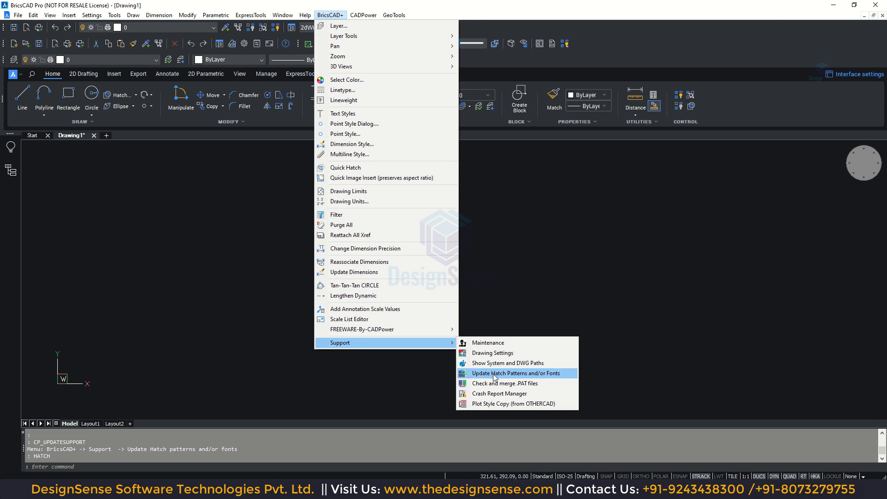
pyautogui.click(495, 374)
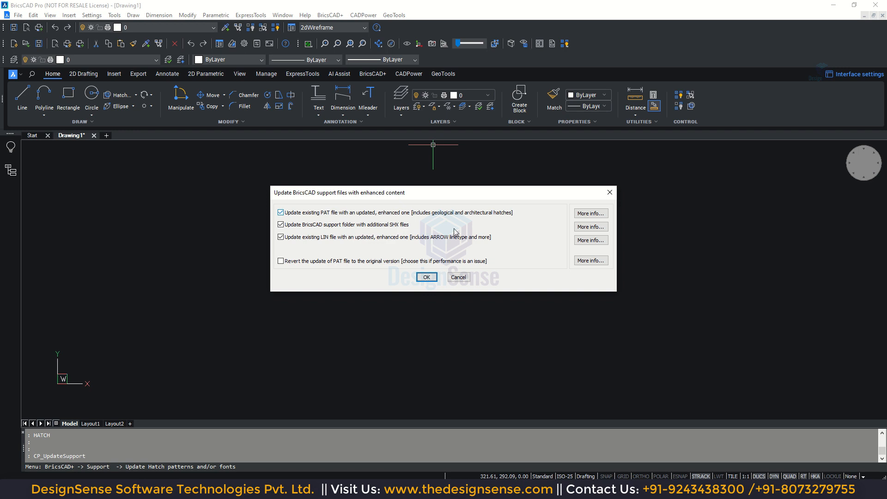
pyautogui.click(595, 214)
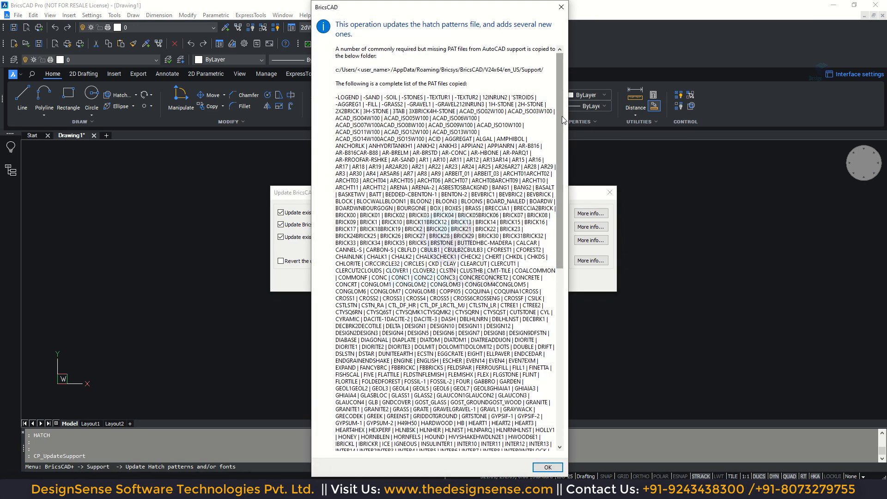
pyautogui.moveTo(560, 120); pyautogui.dragTo(370, 158)
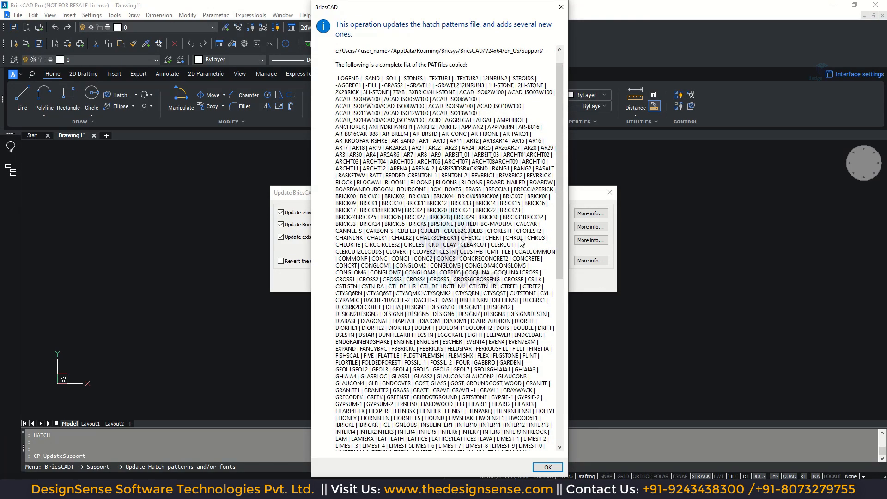
pyautogui.moveTo(558, 181); pyautogui.dragTo(576, 347)
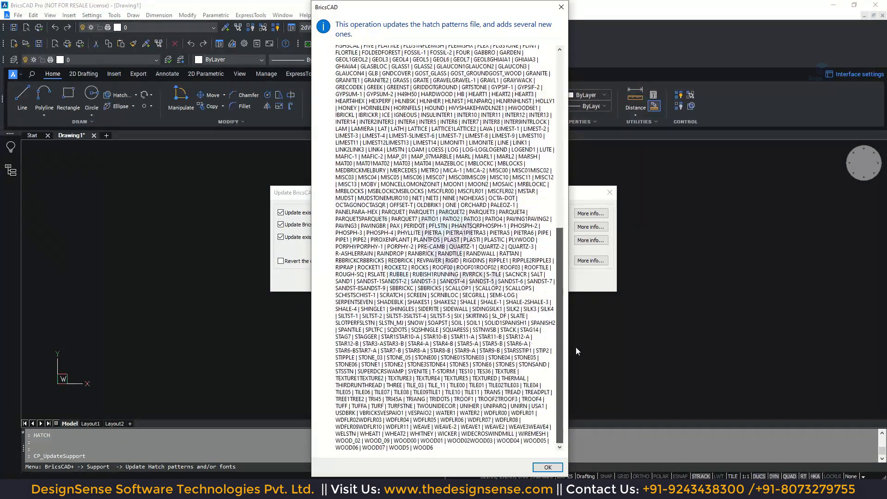
pyautogui.click(545, 468)
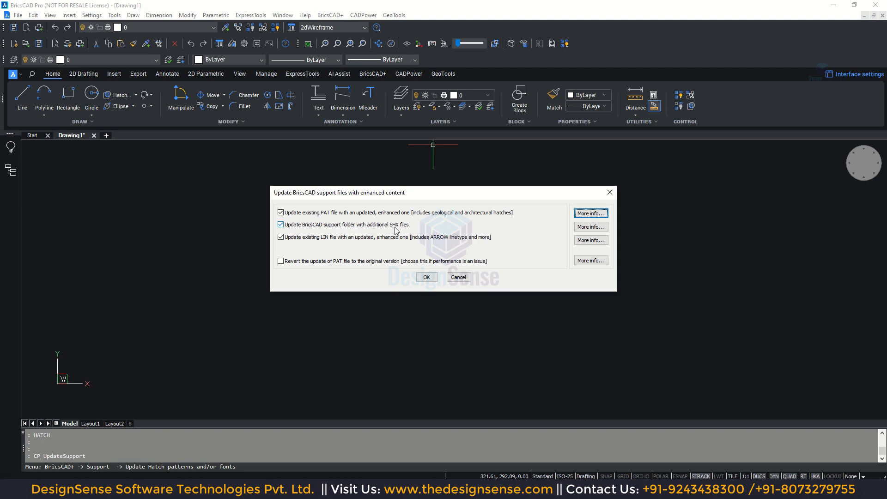
pyautogui.click(580, 230)
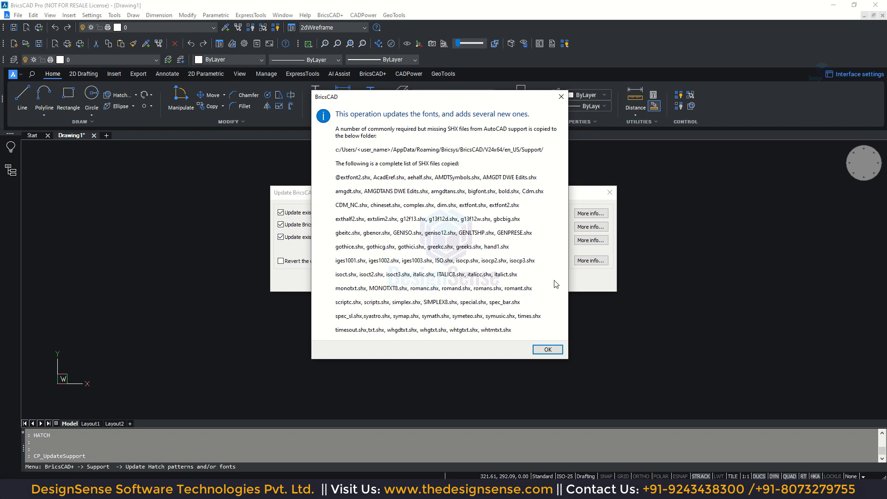
pyautogui.click(548, 350)
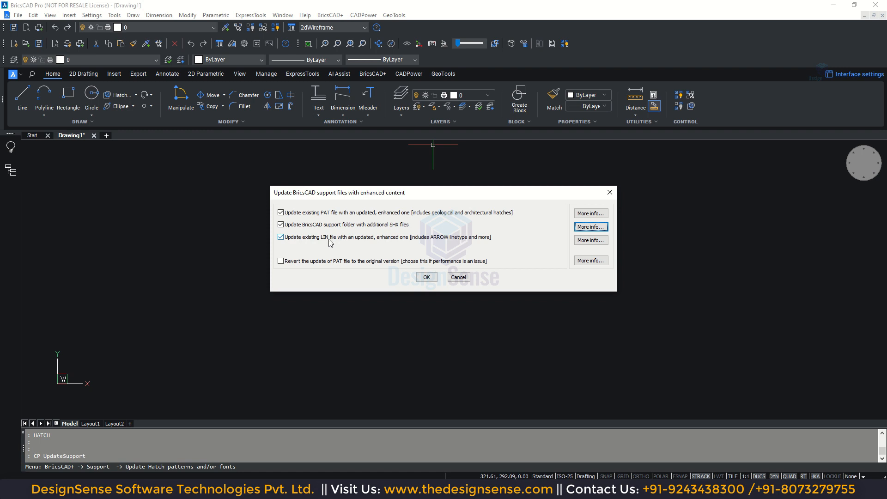
pyautogui.click(600, 241)
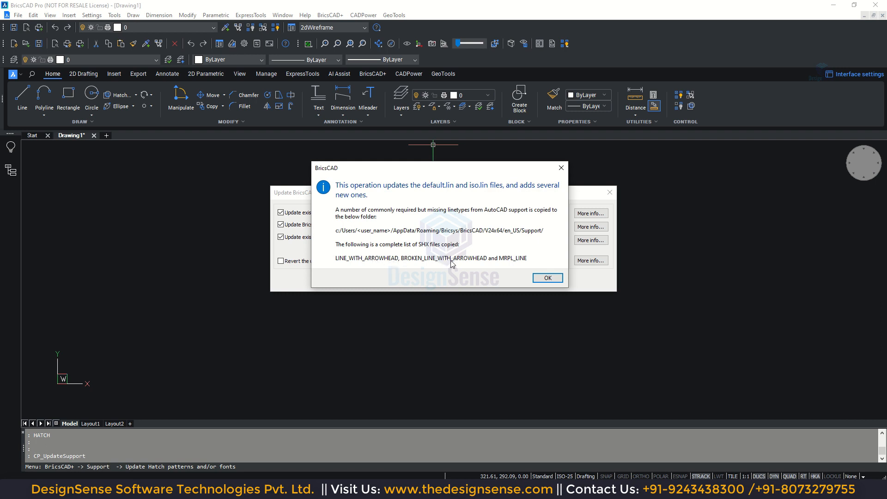
pyautogui.click(548, 277)
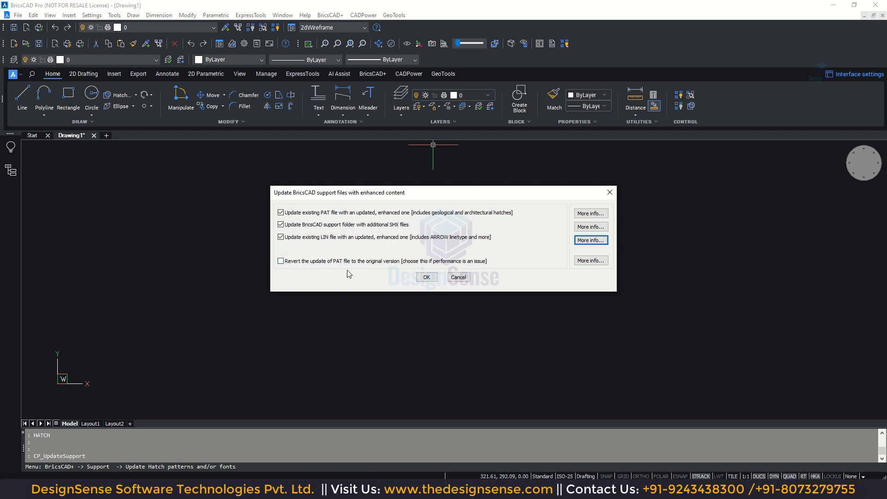
# - Run the update for the PAT, SHX and LIN support files and look through the copied files in the prompt history
pyautogui.click(426, 278)
pyautogui.press('F2')
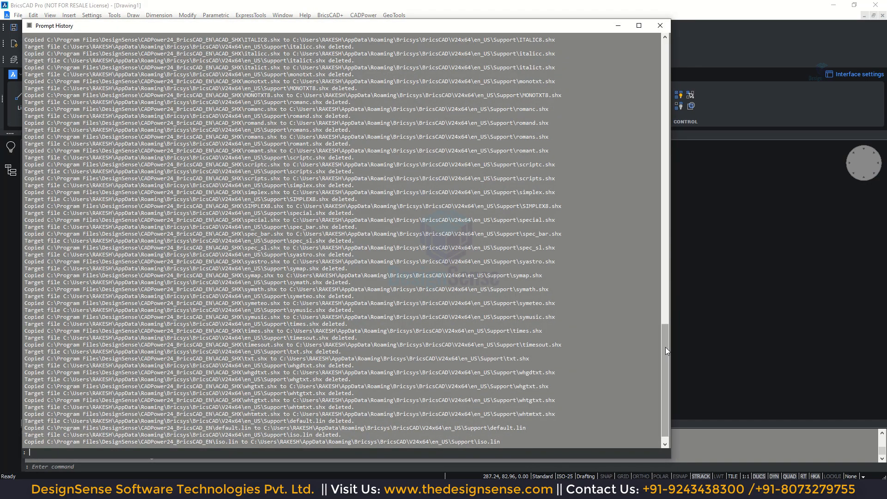
pyautogui.moveTo(665, 348); pyautogui.dragTo(669, 305)
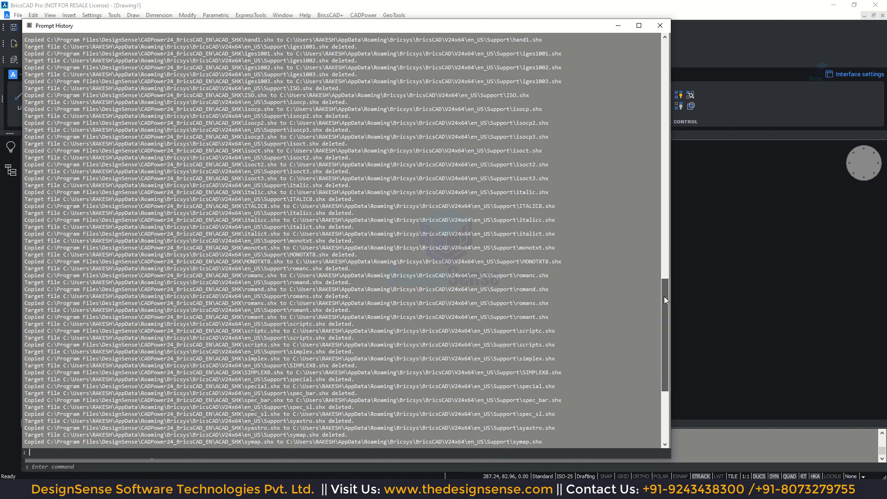
pyautogui.moveTo(664, 296); pyautogui.dragTo(667, 343)
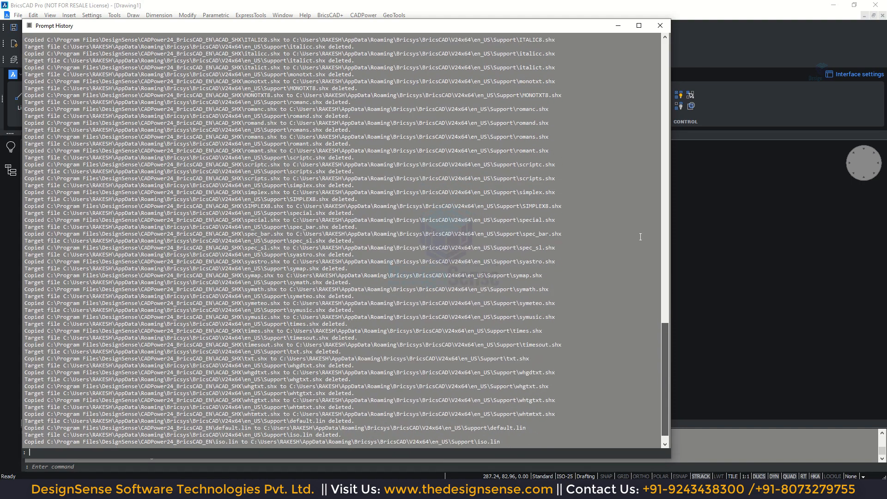
pyautogui.click(660, 25)
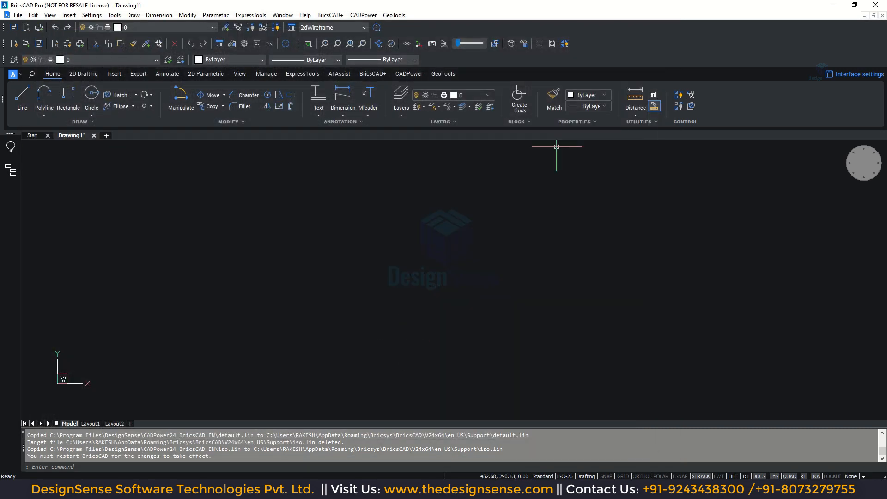
# - Exit BricsCAD for a restart so that the updated support files take effect
pyautogui.click(870, 7)
pyautogui.click(461, 240)
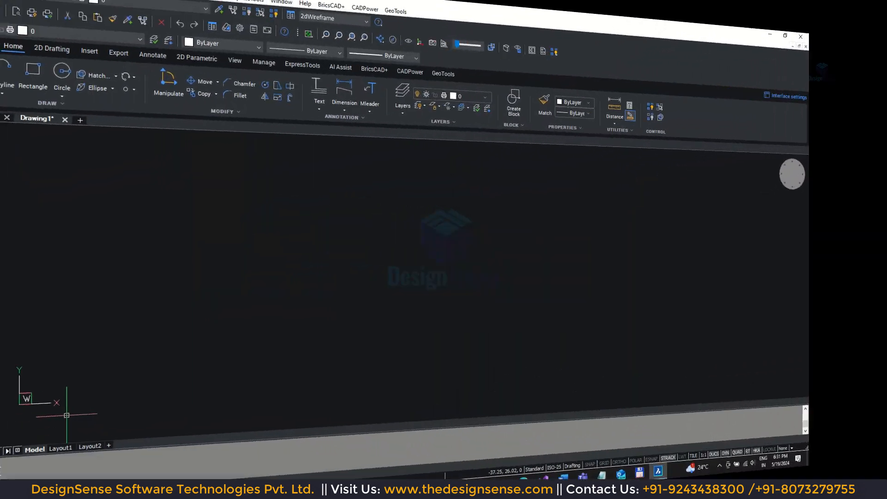
# - Examine the updated hatch pattern palette through the Hatch command, down to its last patterns, and leave without creating a hatch
pyautogui.write('HATCH')
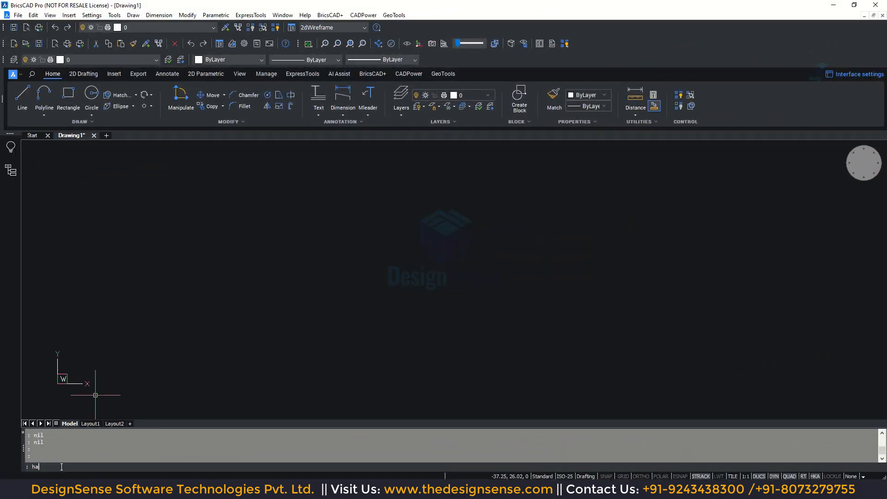
pyautogui.press('Return')
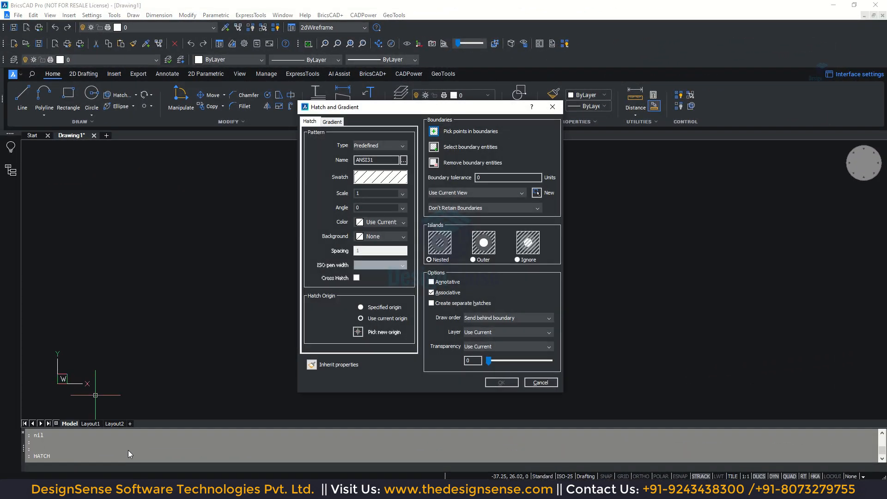
pyautogui.click(403, 160)
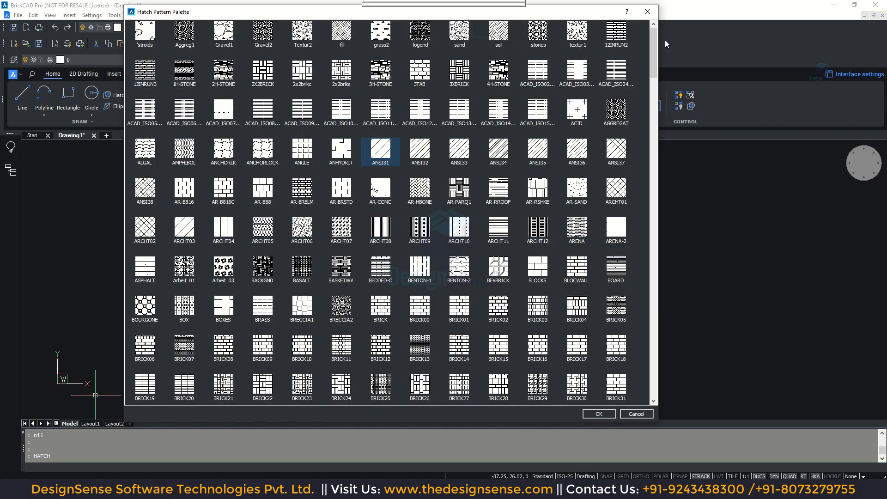
pyautogui.moveTo(655, 45)
pyautogui.mouseDown()
pyautogui.moveTo(654, 34)
pyautogui.moveTo(663, 377)
pyautogui.mouseUp()
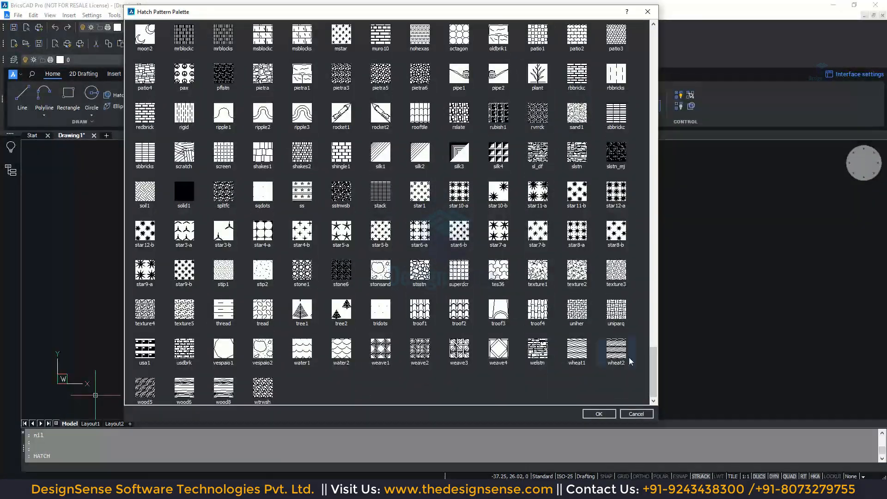
pyautogui.click(625, 413)
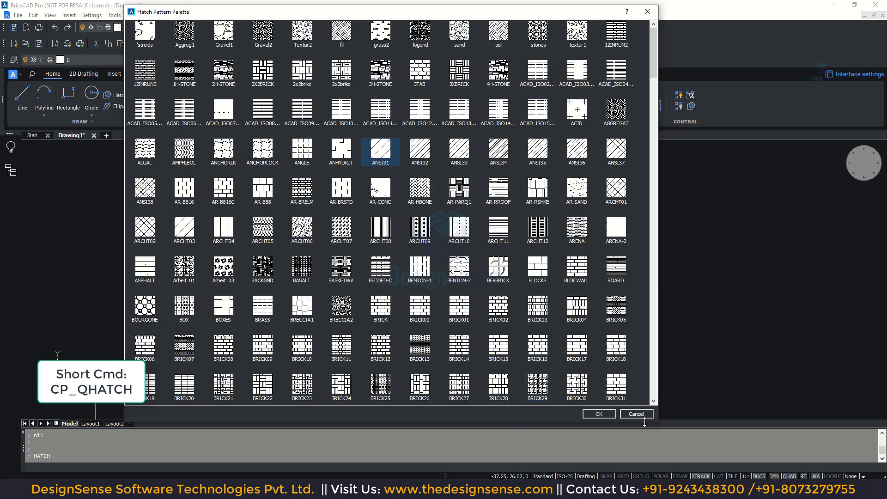
pyautogui.click(624, 413)
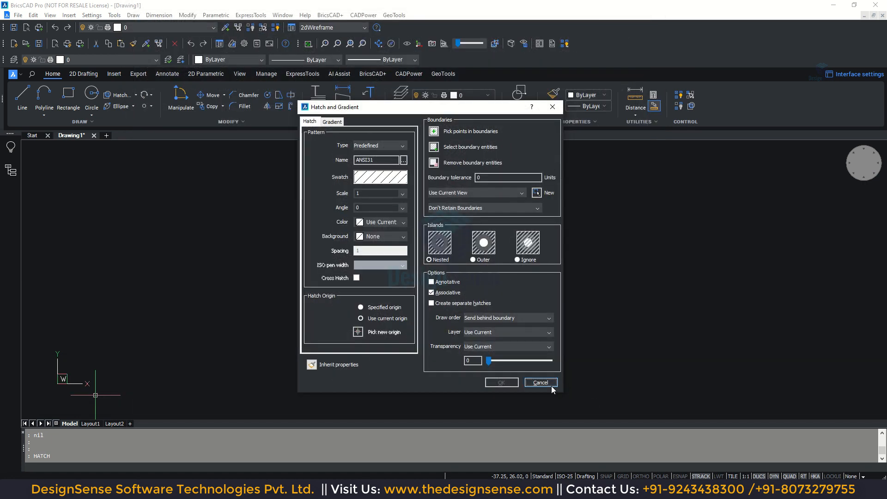
pyautogui.click(542, 384)
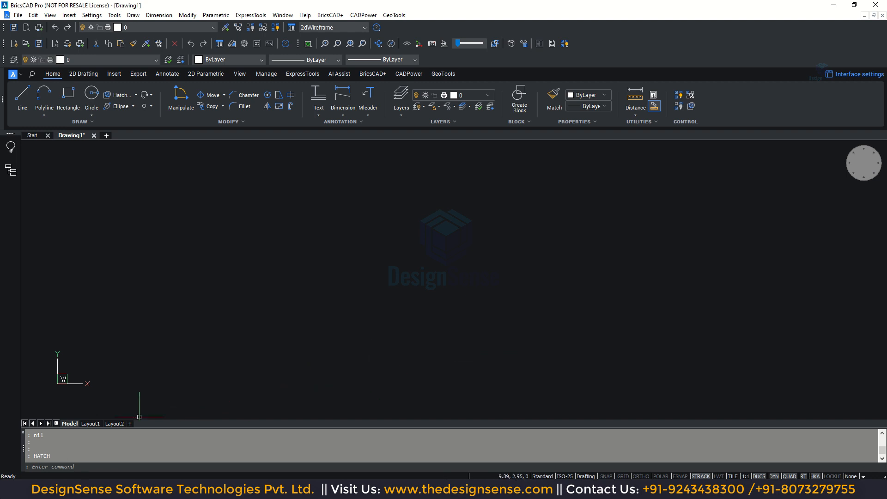
pyautogui.click(363, 14)
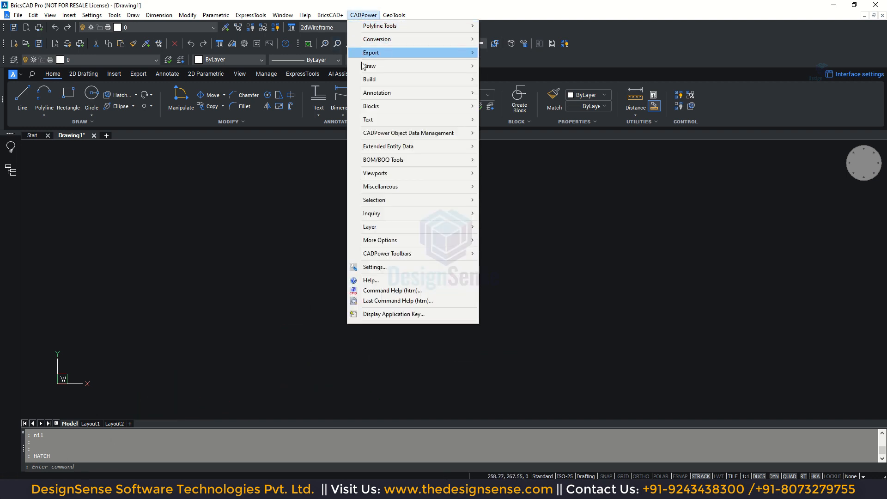
pyautogui.moveTo(369, 69)
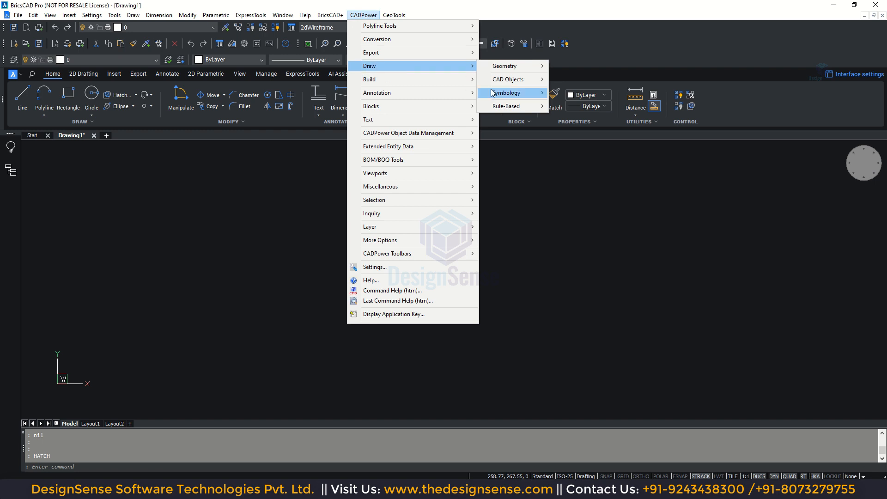
pyautogui.moveTo(506, 94)
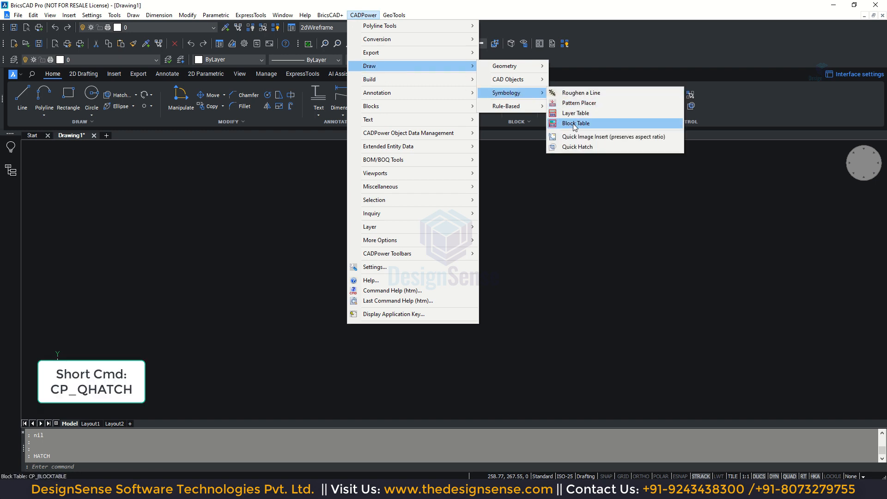
pyautogui.click(574, 147)
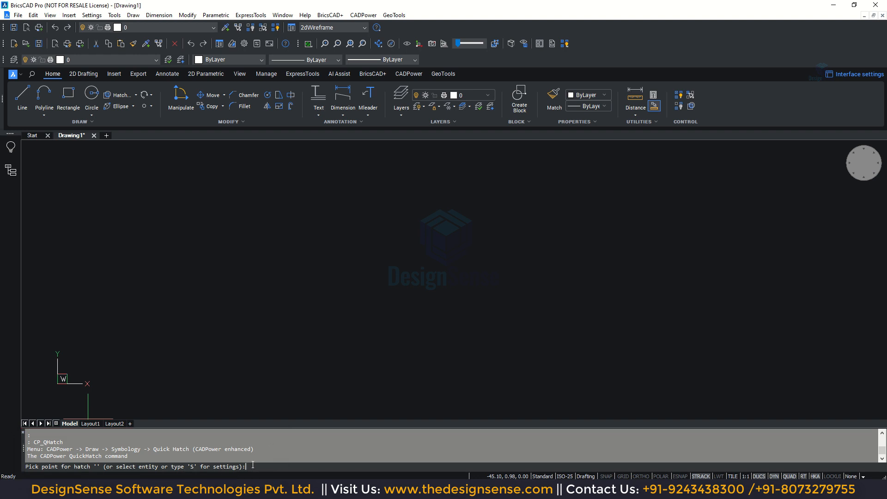
pyautogui.press('Return')
# - Draw a large rectangle by two opposite corners in empty model space, above and to the right of the origin
pyautogui.write('rec')
pyautogui.press('Return')
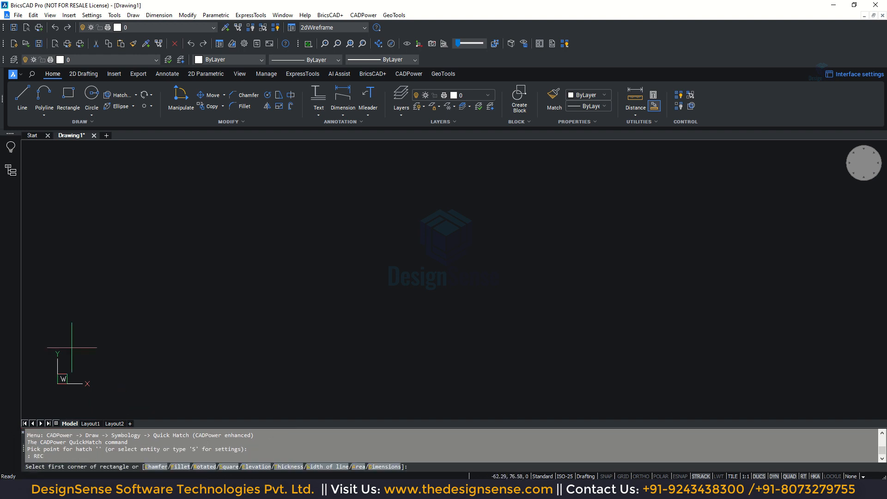
pyautogui.click(138, 166)
pyautogui.click(351, 314)
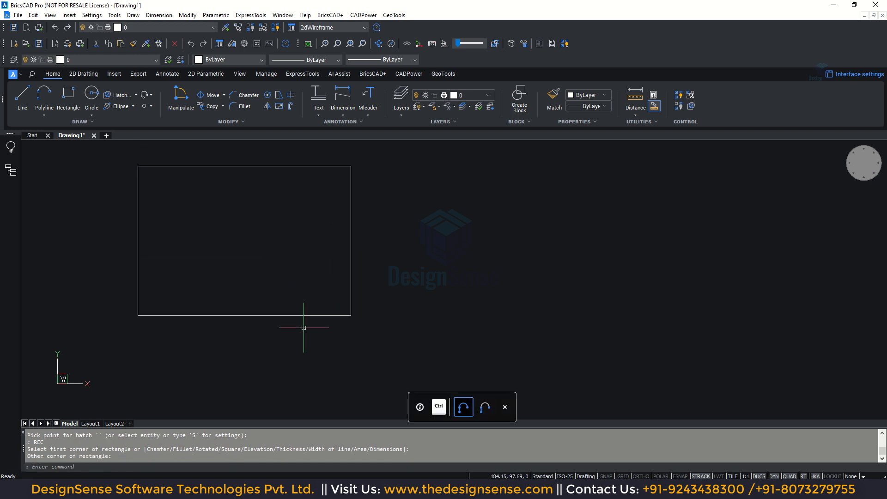
# - Draw two more rectangles, one overlapping the first rectangle's lower-right corner and another overlapping the second's upper-right corner
pyautogui.press('Return')
pyautogui.click(272, 245)
pyautogui.click(495, 368)
pyautogui.press('Return')
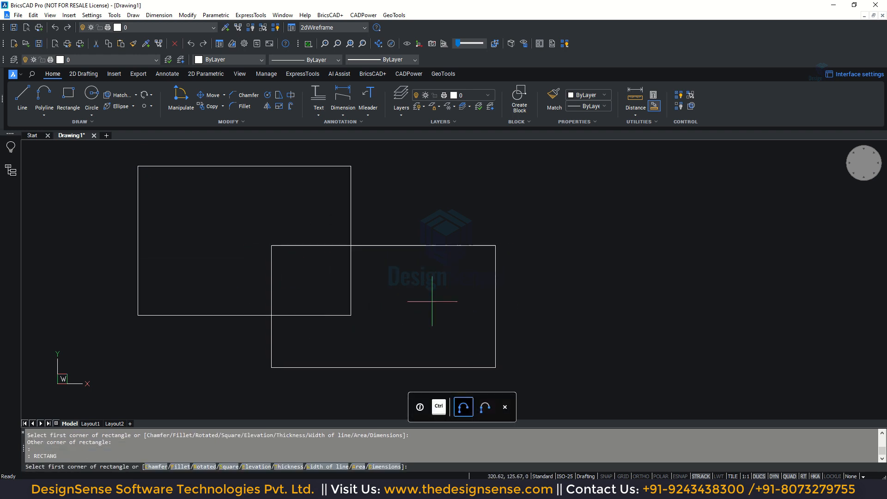
pyautogui.click(434, 301)
pyautogui.click(626, 183)
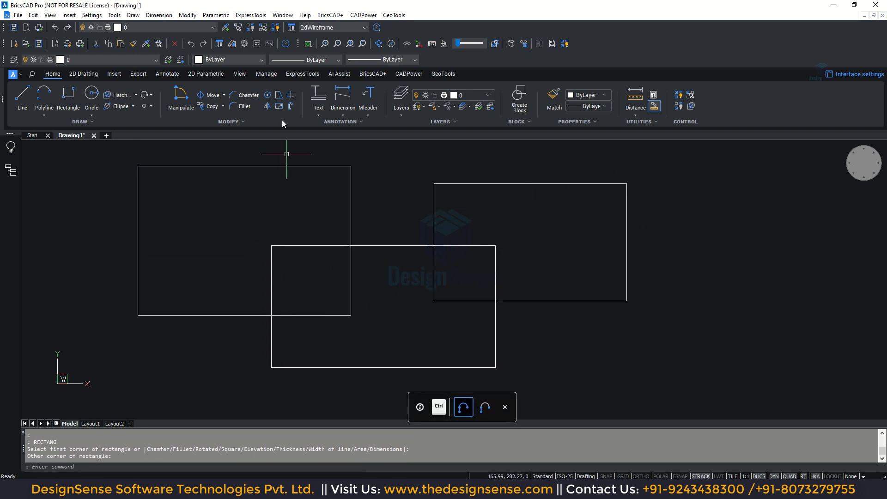
# - Start CADPower Quick Hatch with the CP_QHATCH command and open its hatch settings
pyautogui.click(330, 14)
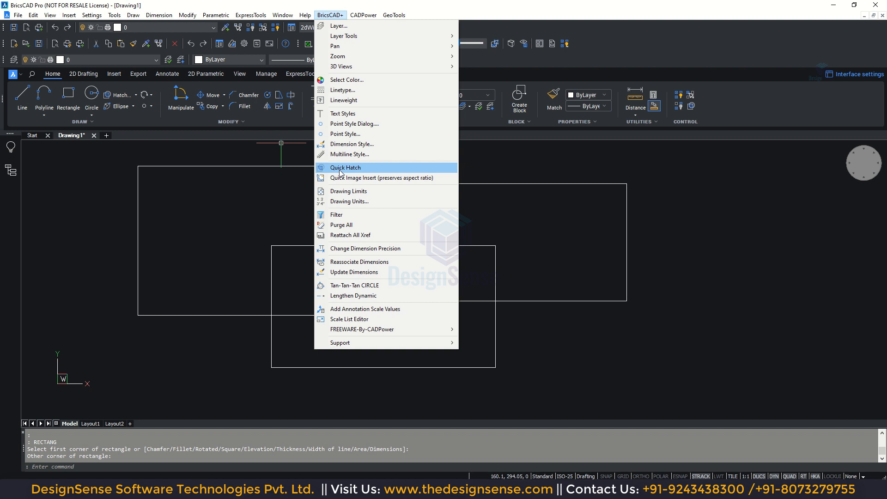
pyautogui.click(46, 468)
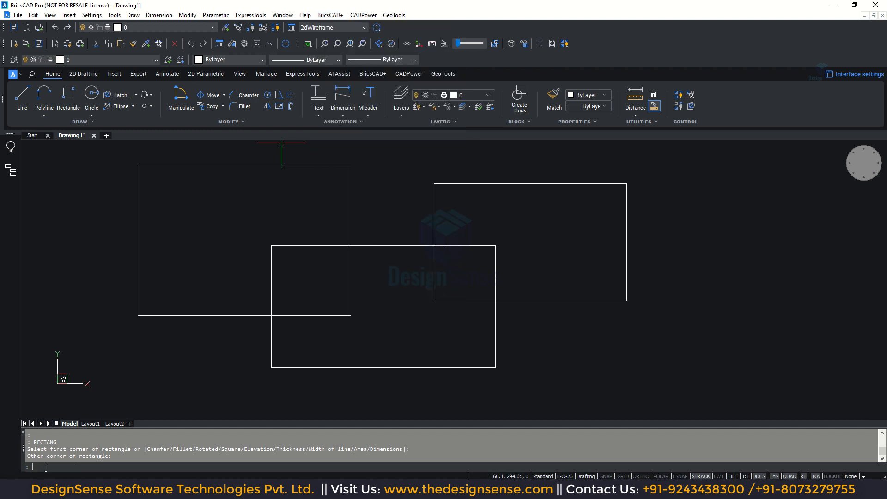
pyautogui.write('CP_QHATCH')
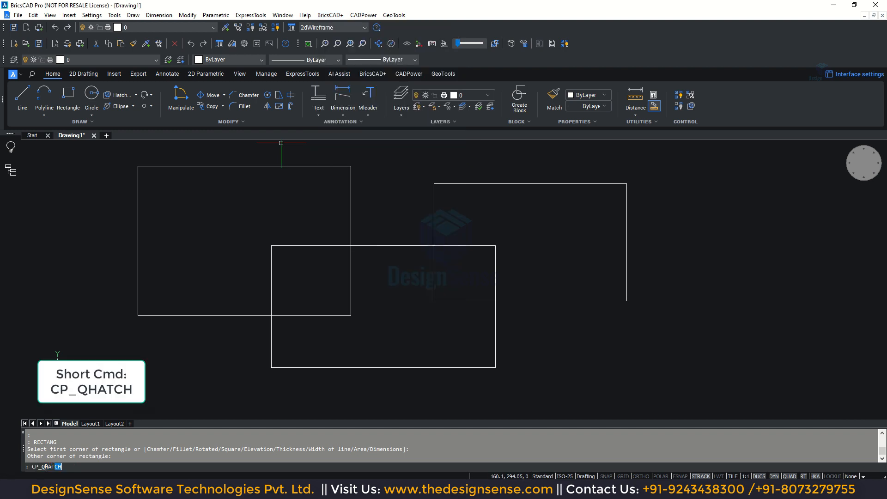
pyautogui.press('Return')
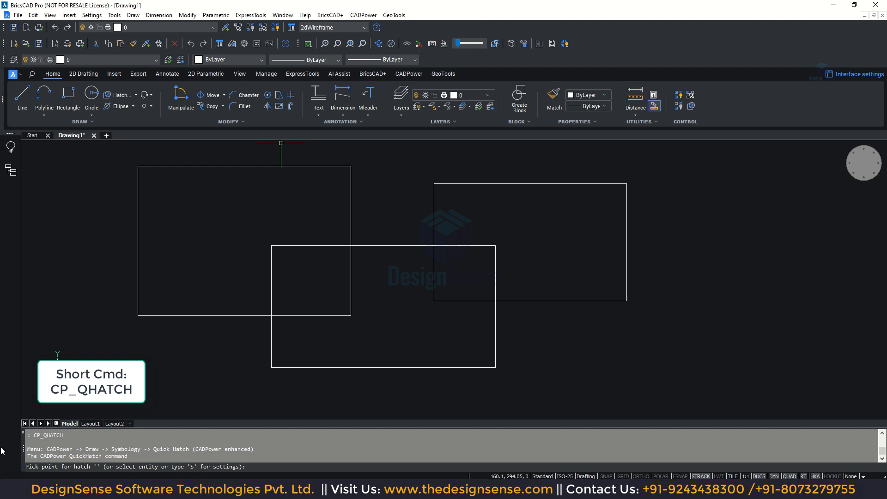
pyautogui.write('s')
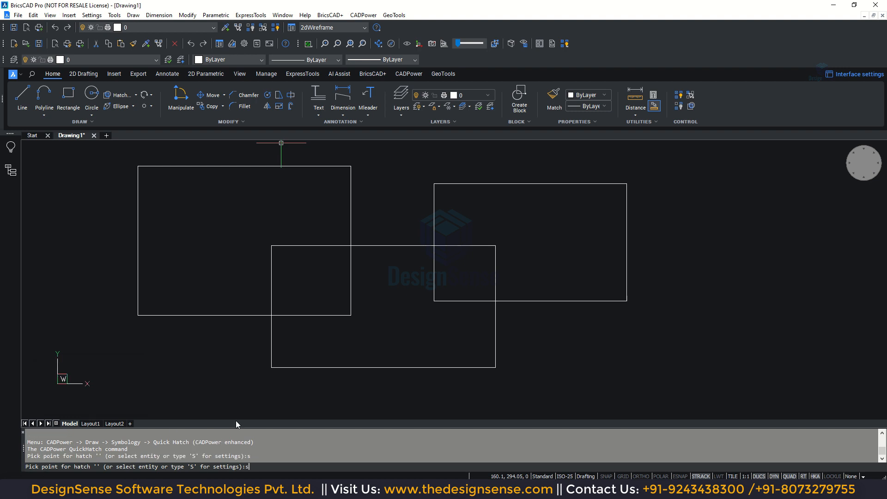
pyautogui.press('Return')
# - Choose CONCRETE1 from the available hatch patterns and check the recently used patterns
pyautogui.click(433, 216)
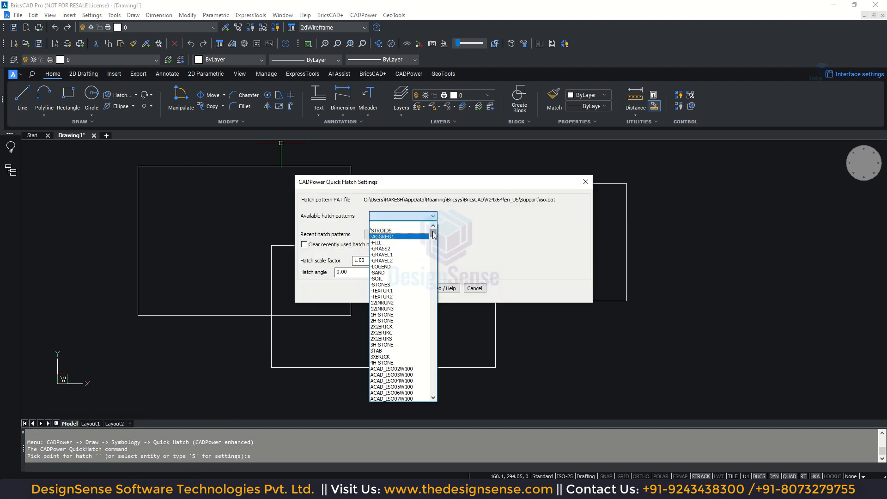
pyautogui.moveTo(434, 235)
pyautogui.mouseDown()
pyautogui.moveTo(442, 275)
pyautogui.moveTo(443, 263)
pyautogui.mouseUp()
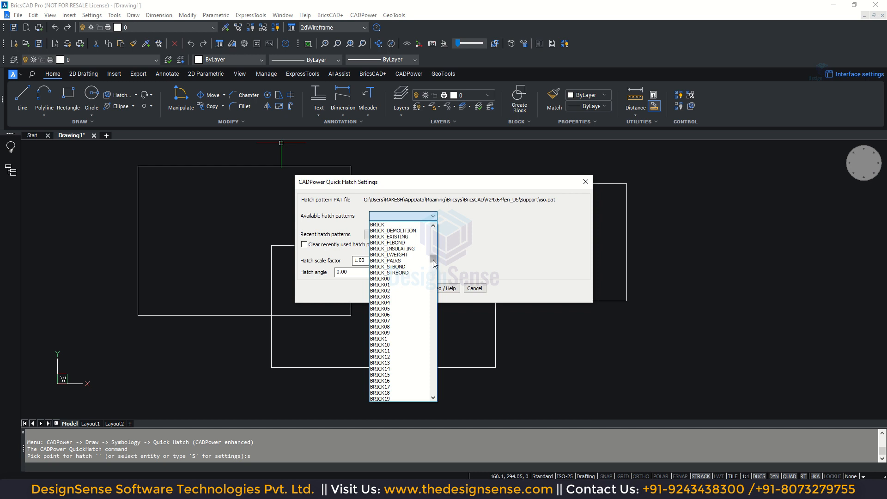
pyautogui.moveTo(434, 264); pyautogui.dragTo(444, 275)
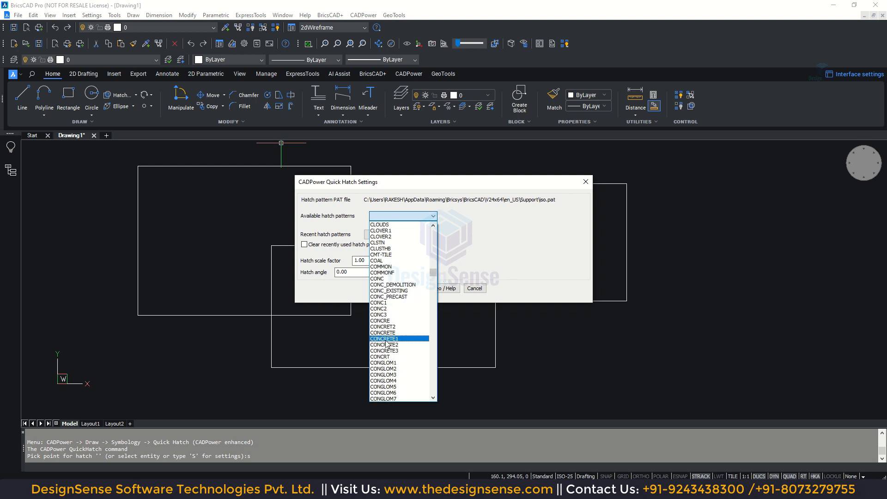
pyautogui.click(386, 340)
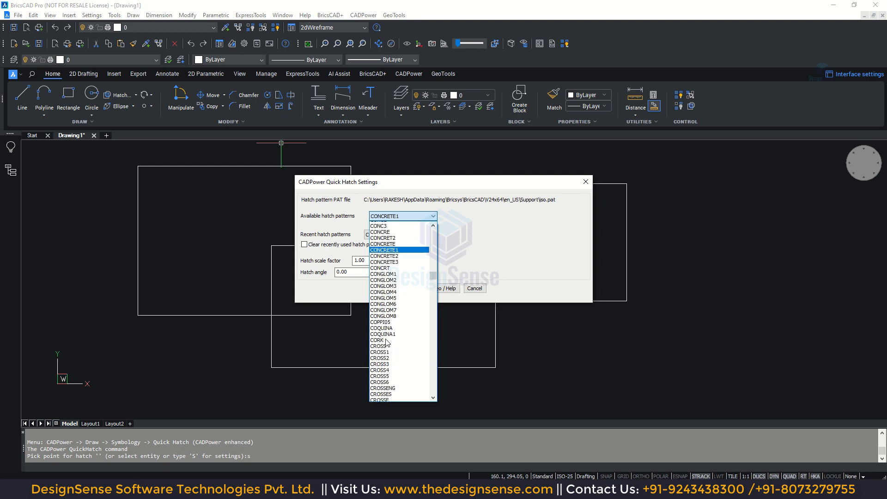
pyautogui.click(396, 219)
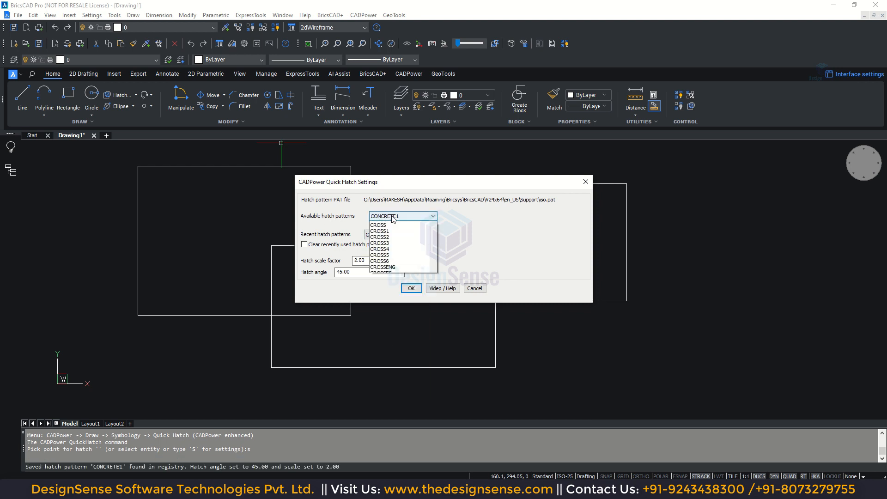
pyautogui.click(393, 219)
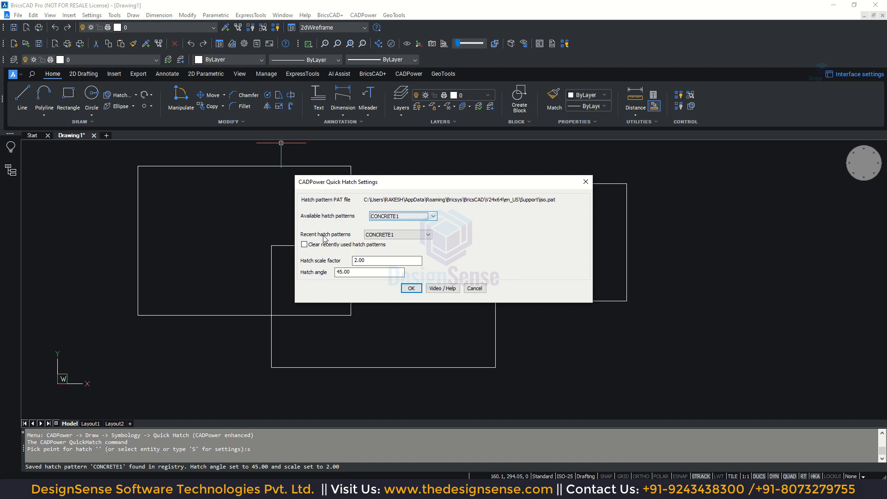
pyautogui.click(383, 235)
pyautogui.click(383, 235)
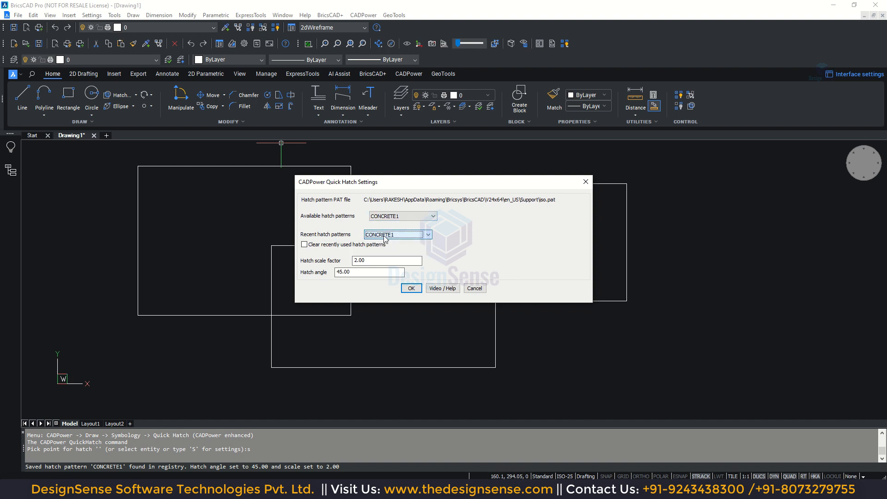
pyautogui.click(383, 236)
pyautogui.click(396, 238)
pyautogui.click(362, 271)
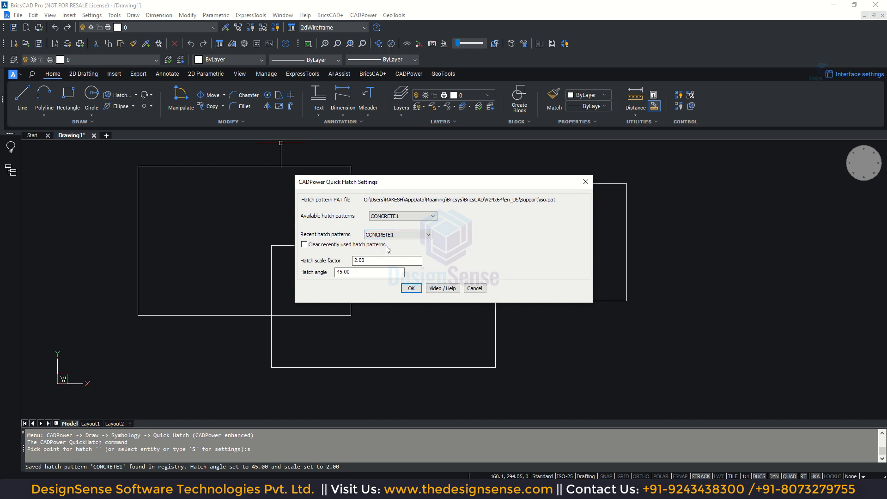
# - Change the available hatch pattern to CROSS with a scale factor of 5 and an angle of 0
pyautogui.click(404, 218)
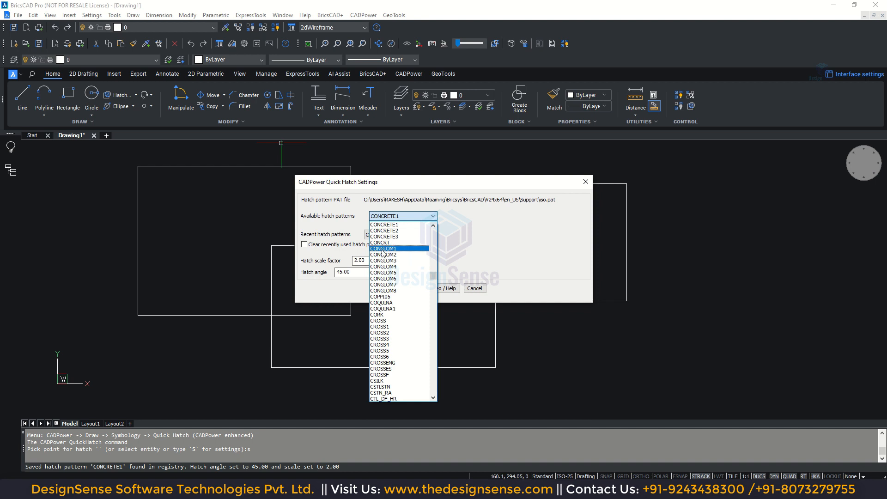
pyautogui.click(383, 321)
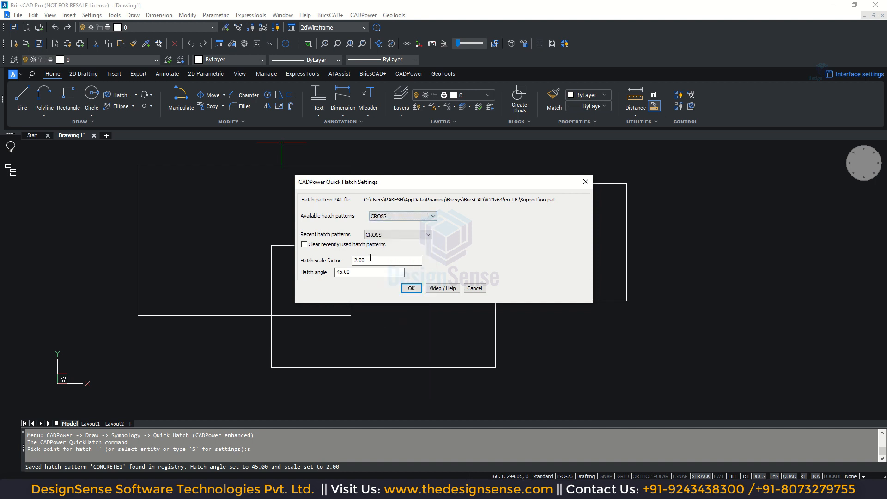
pyautogui.doubleClick(370, 261)
pyautogui.write('5')
pyautogui.press('Tab')
# - Switch the recent hatch pattern to CONCRETE1 and back to CROSS to compare their saved scale and angle settings
pyautogui.click(387, 234)
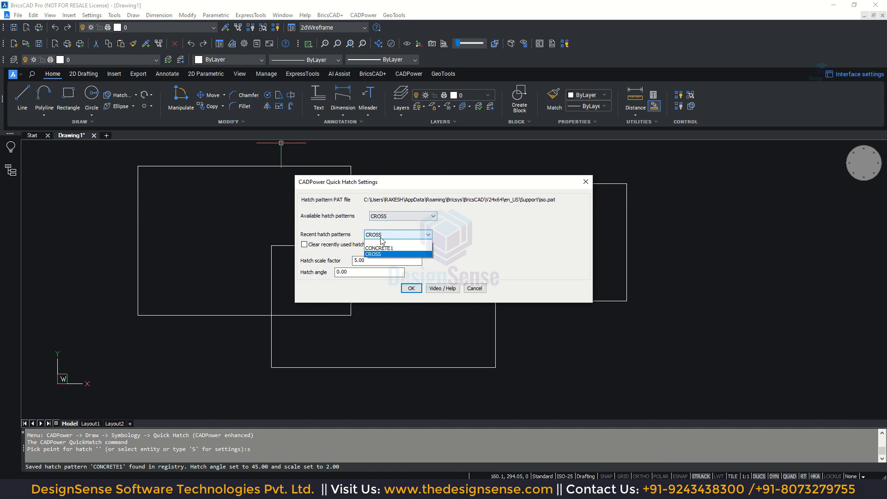
pyautogui.click(376, 249)
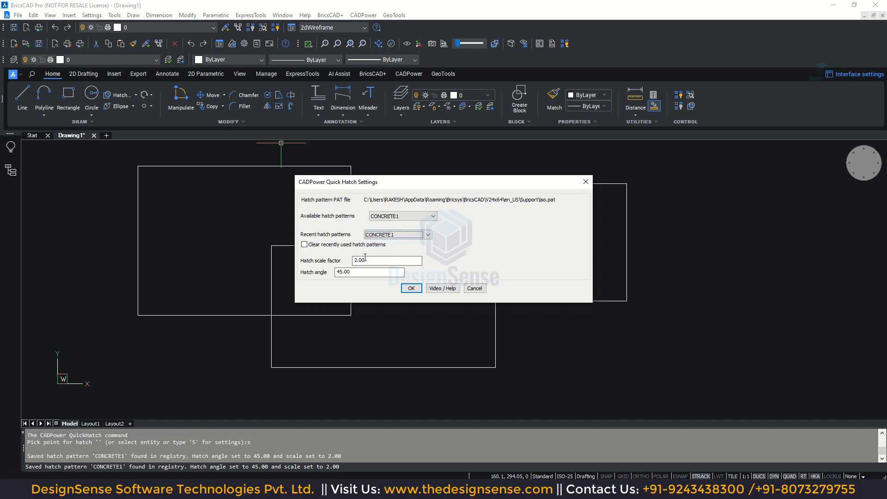
pyautogui.click(383, 235)
pyautogui.click(377, 255)
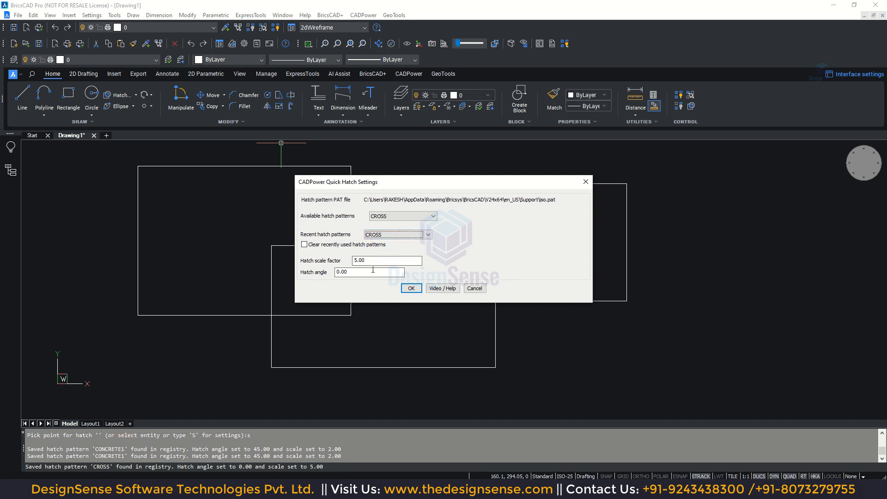
# - Hatch the first rectangle outside its overlap with the CONCRETE2 pattern at scale factor 4 and angle 60
pyautogui.click(392, 216)
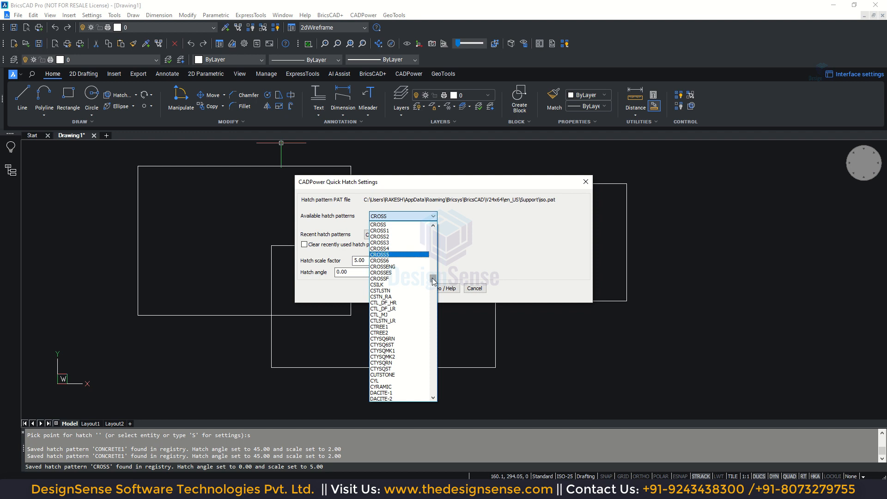
pyautogui.scroll(9, 406, 290)
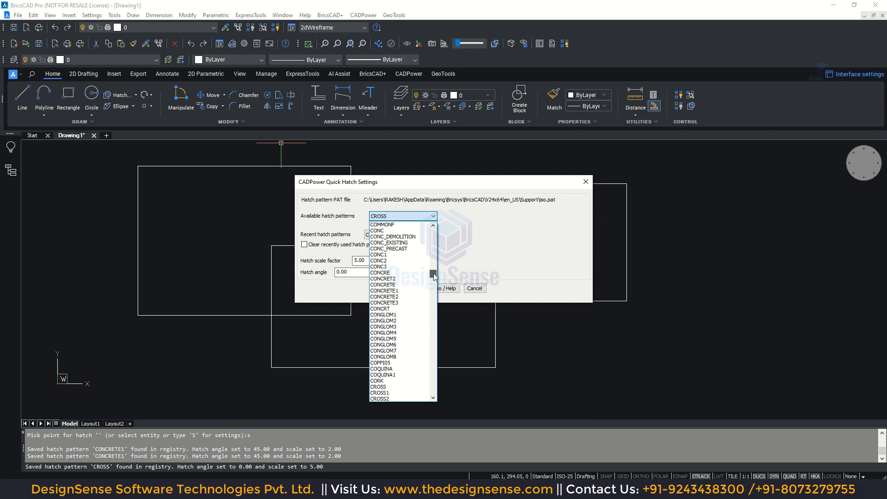
pyautogui.click(396, 297)
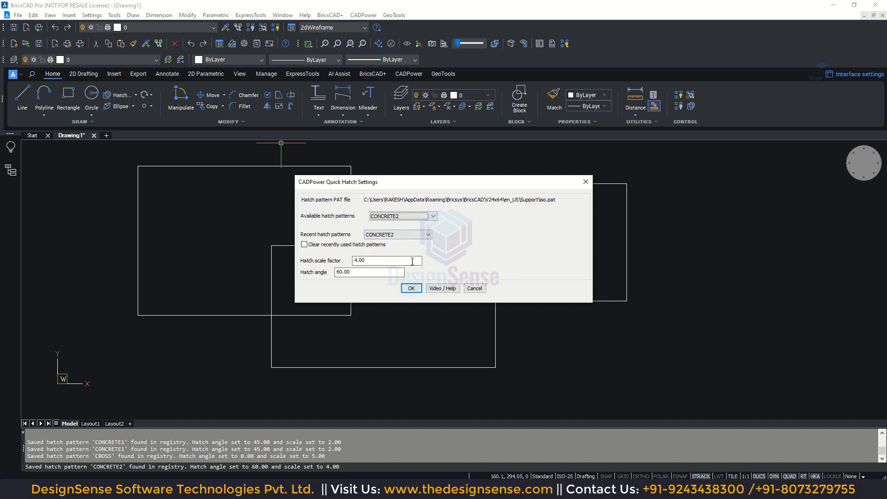
pyautogui.click(417, 290)
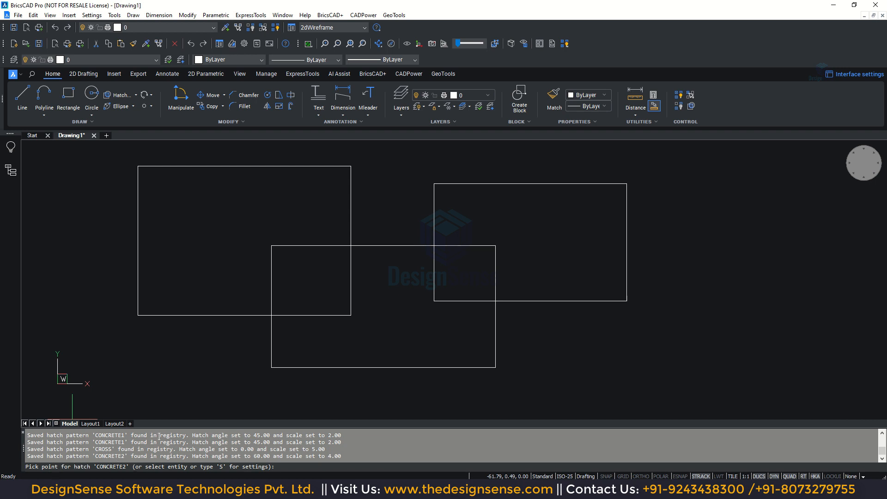
pyautogui.click(217, 224)
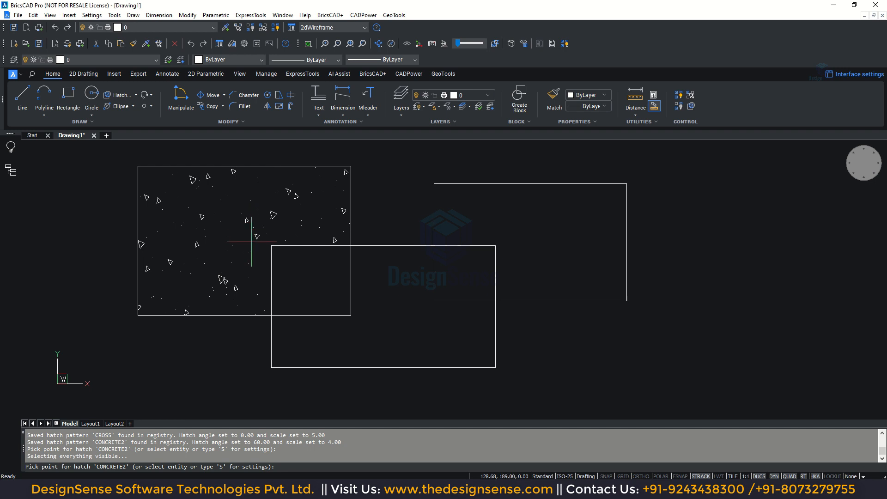
# - Recall CROSS from the recent hatch patterns and hatch the rightmost rectangle outside its overlap
pyautogui.write('s')
pyautogui.press('Return')
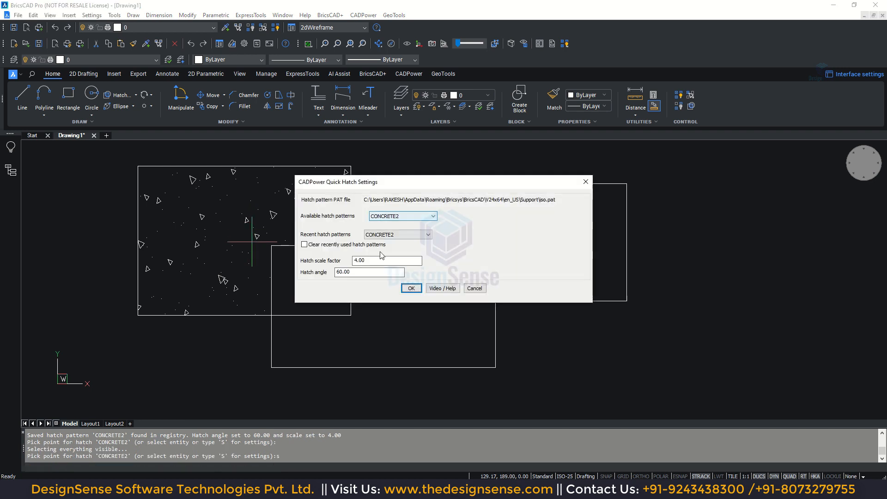
pyautogui.click(383, 235)
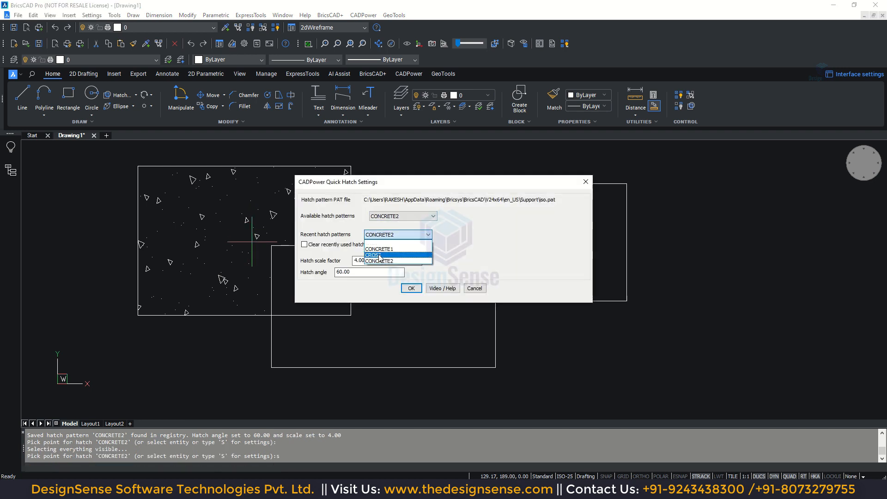
pyautogui.click(380, 256)
pyautogui.click(411, 288)
pyautogui.click(484, 217)
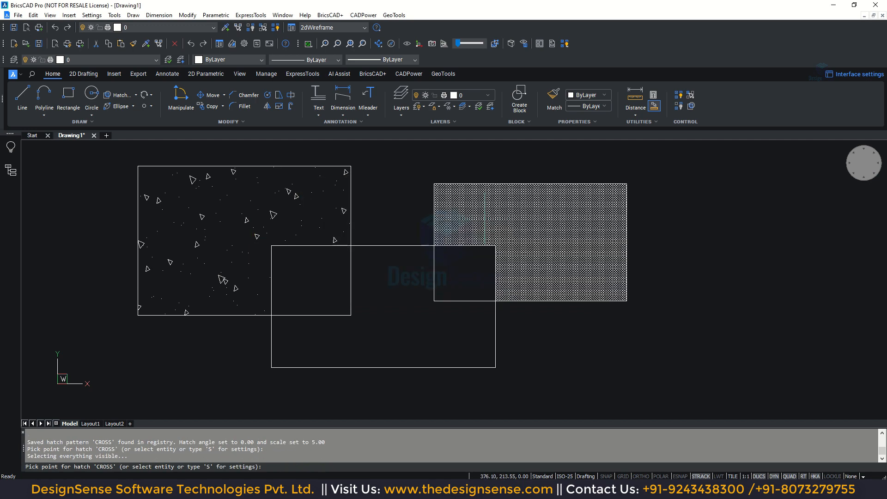
# - Recall CONCRETE2 from the recent hatch patterns and hatch the middle rectangle outside both overlaps
pyautogui.write('s')
pyautogui.press('Return')
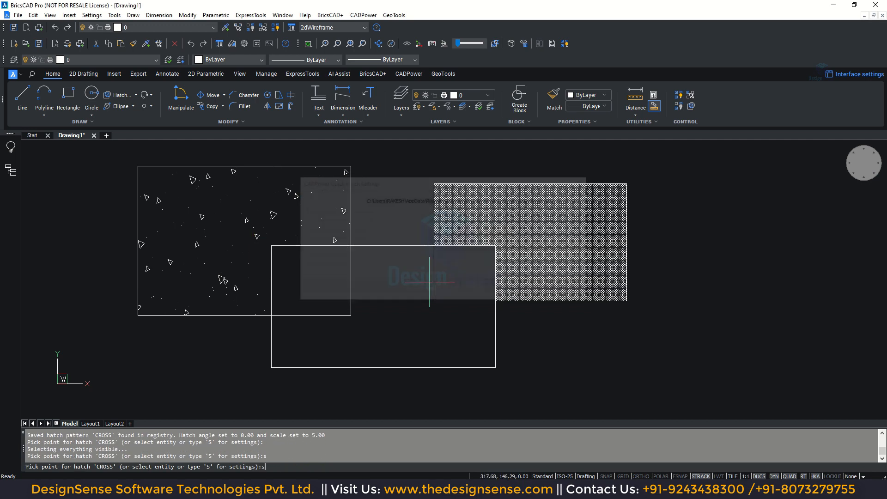
pyautogui.click(378, 237)
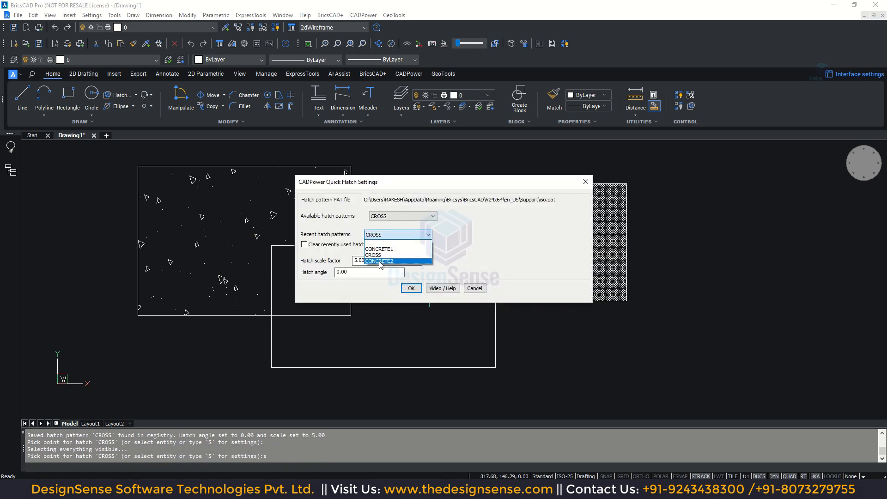
pyautogui.click(390, 248)
pyautogui.click(412, 288)
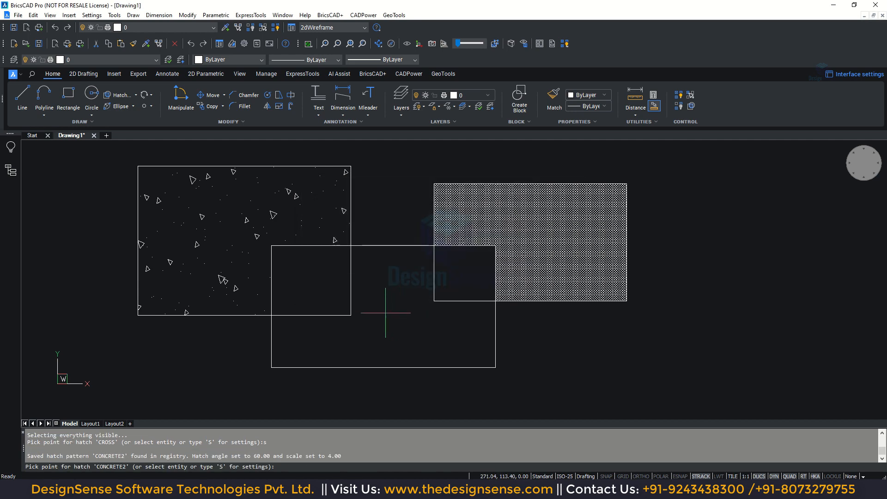
pyautogui.click(380, 351)
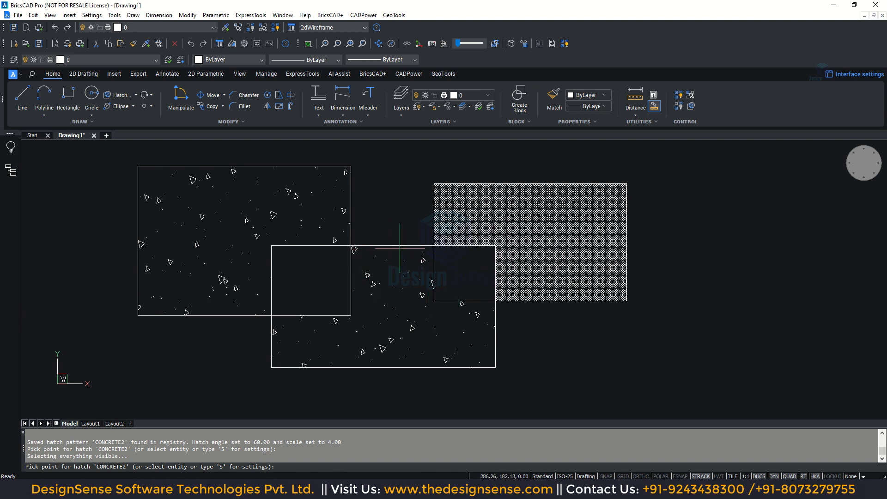
# - Browse the available hatch patterns in the Quick Hatch settings, cancel the settings and end the command
pyautogui.write('s')
pyautogui.press('Return')
pyautogui.click(395, 216)
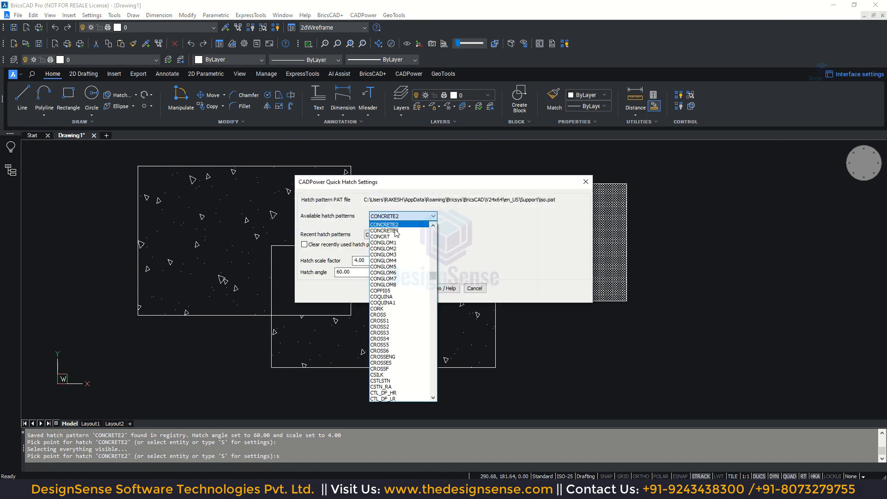
pyautogui.scroll(15, 434, 277)
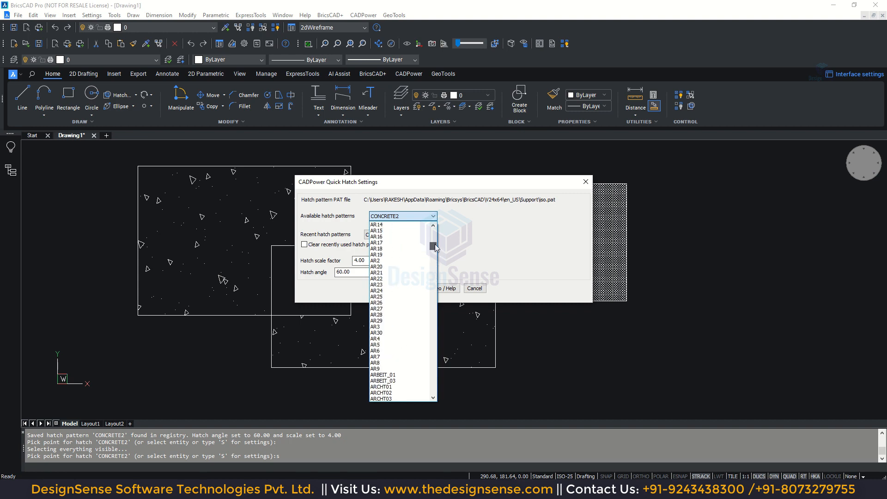
pyautogui.click(476, 288)
pyautogui.click(476, 288)
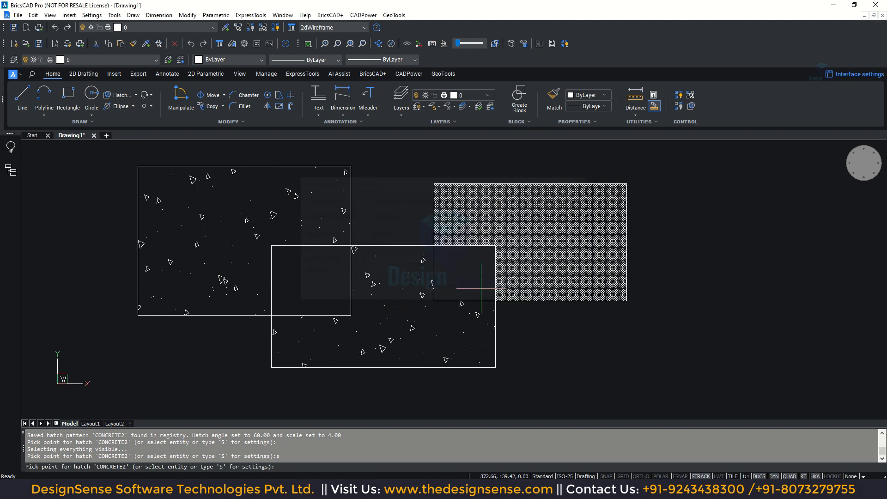
pyautogui.press('Return')
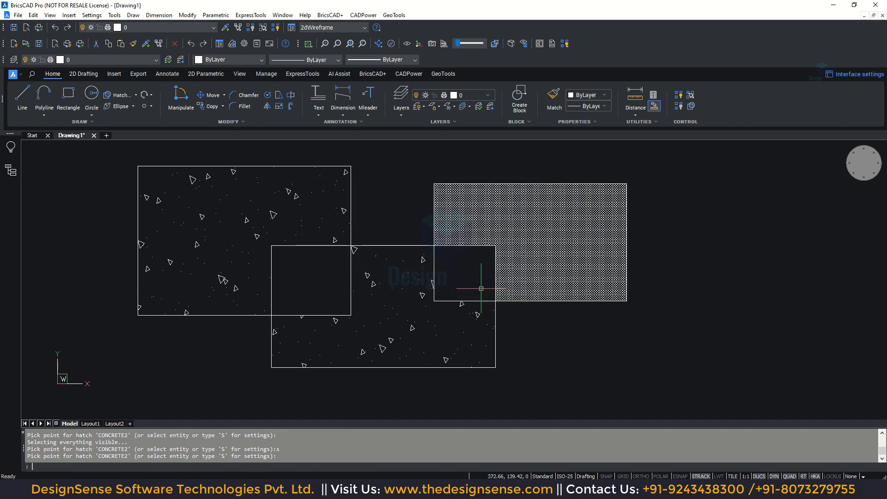